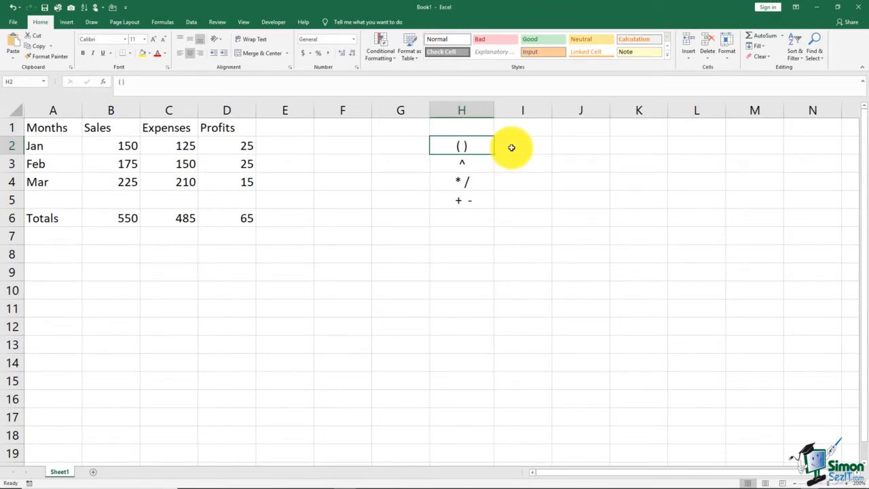
Go through the operator precedence list in column H, from the exponent down to addition and subtraction
click(484, 165)
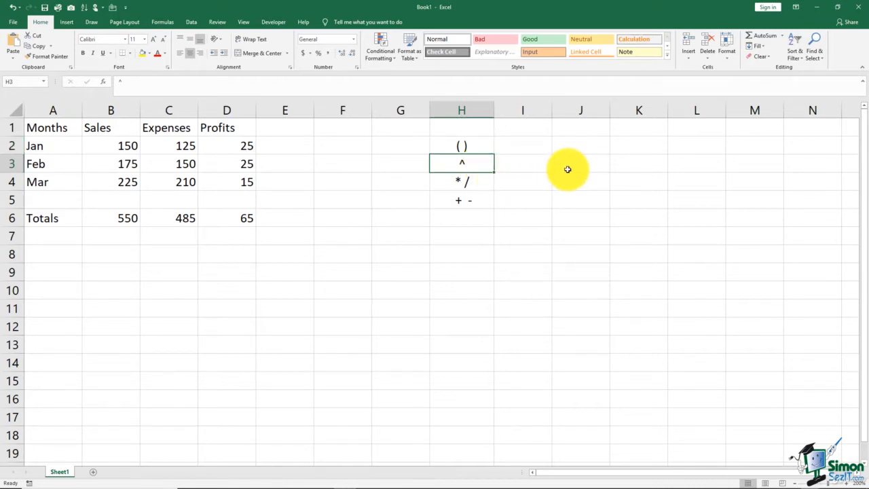
click(484, 183)
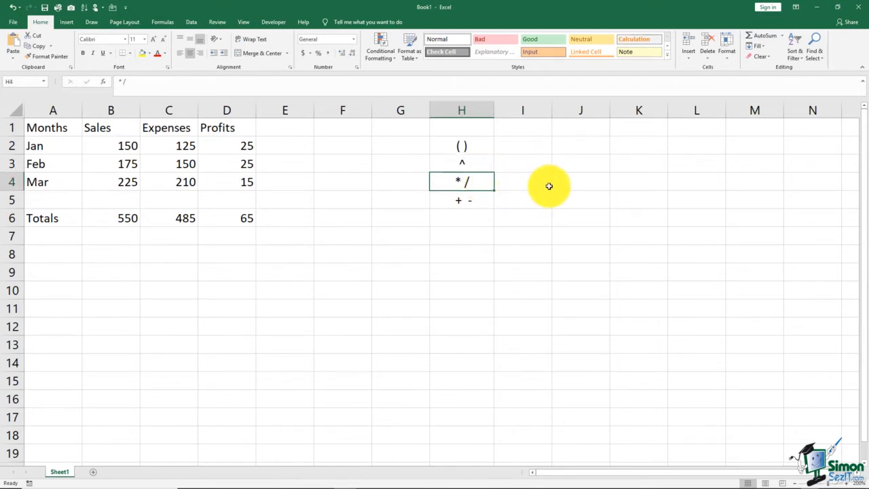
click(486, 202)
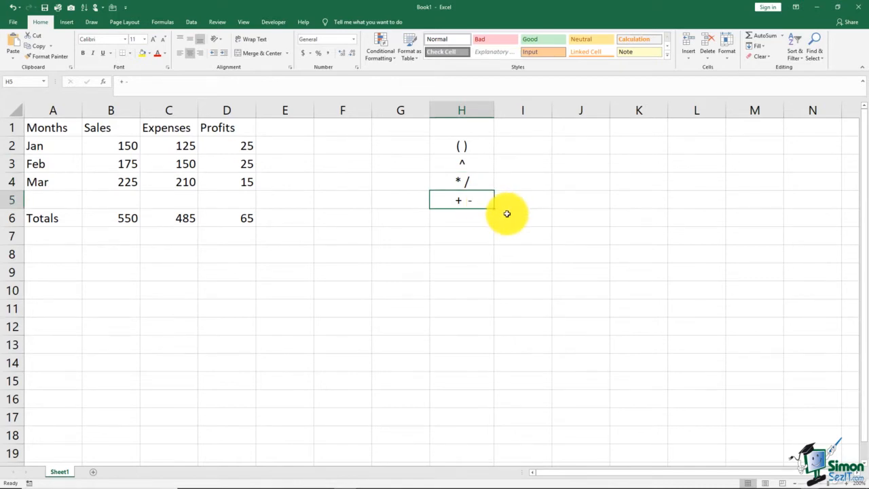
click(486, 233)
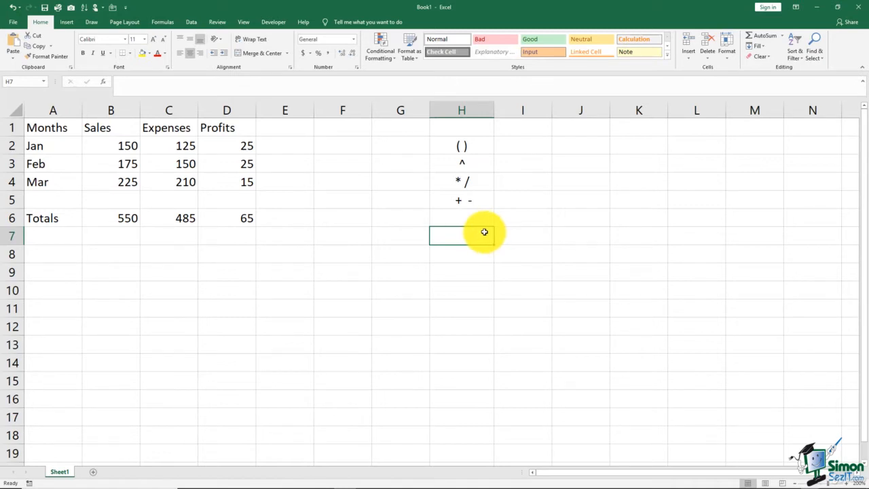
Enter the row label "Apr Proj" in cell A8 below the totals
click(72, 254)
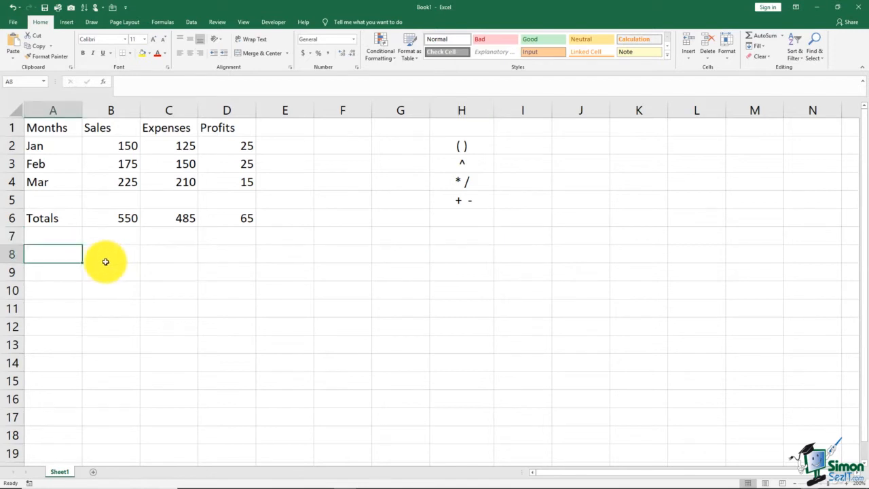
text(Apr Pr)
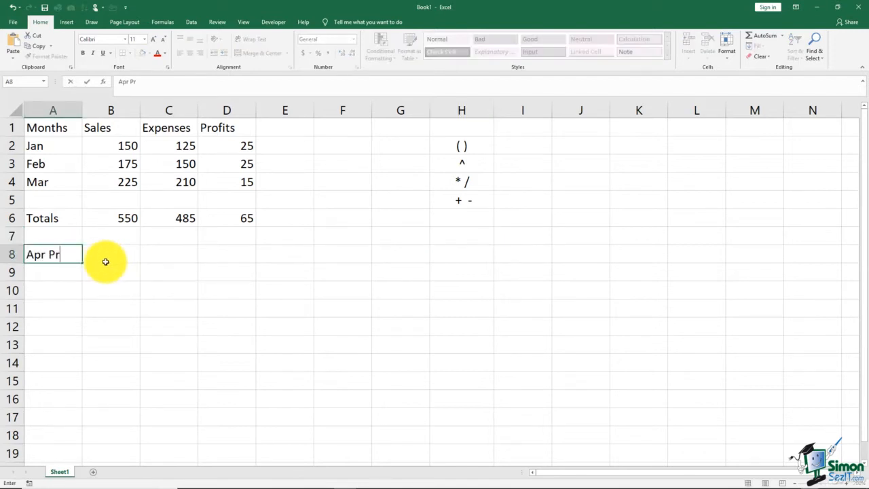
text(oj)
Enter the April sales projection formula =B2+B4/2 in cell B8
click(105, 262)
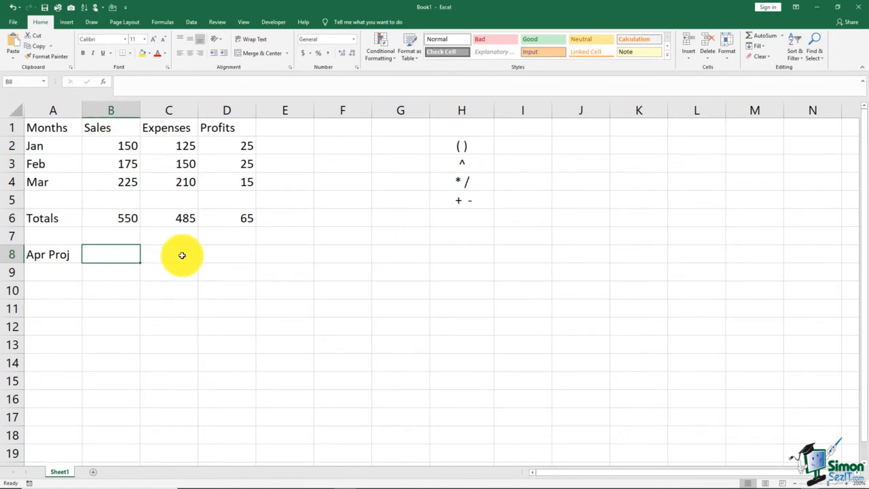
text(=)
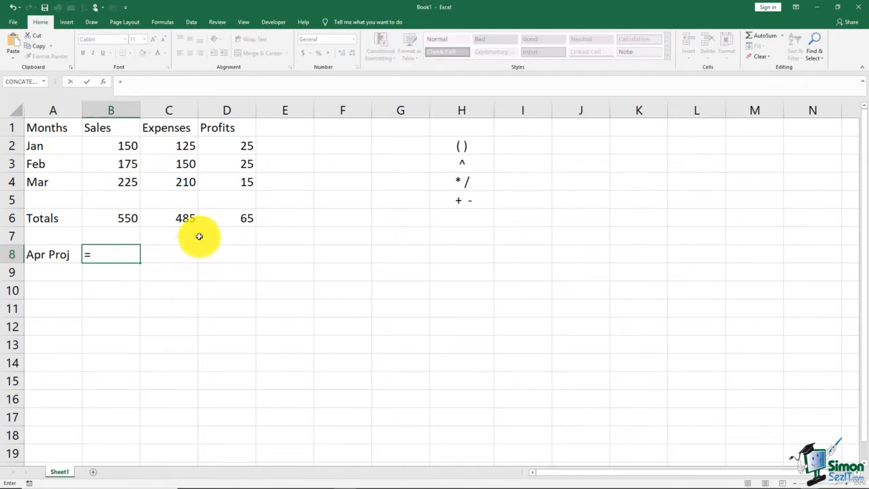
click(126, 145)
text(+)
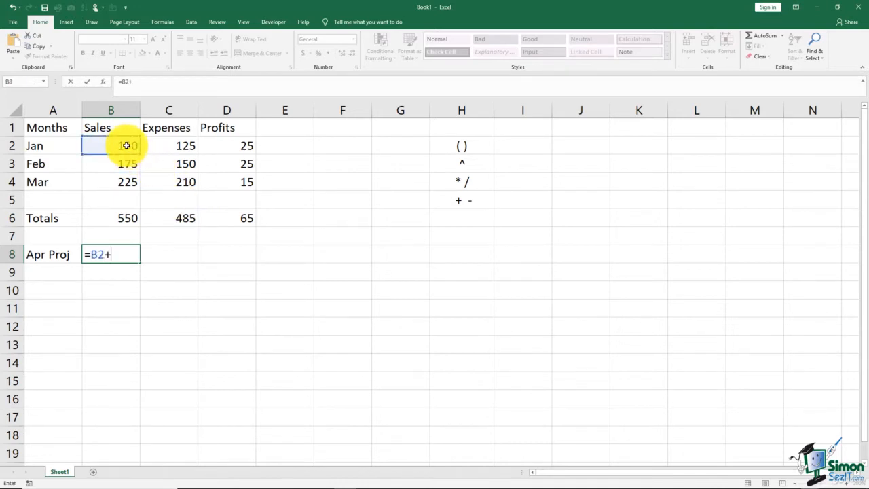
click(128, 180)
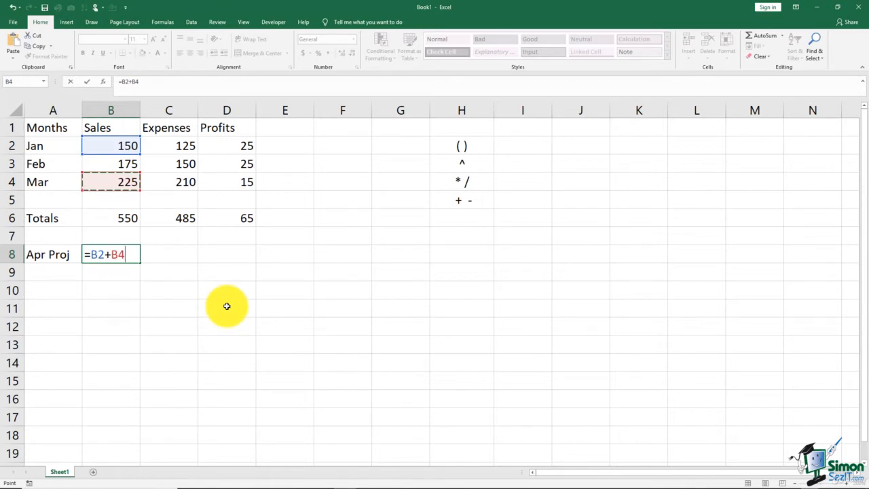
text(/2)
key(Return)
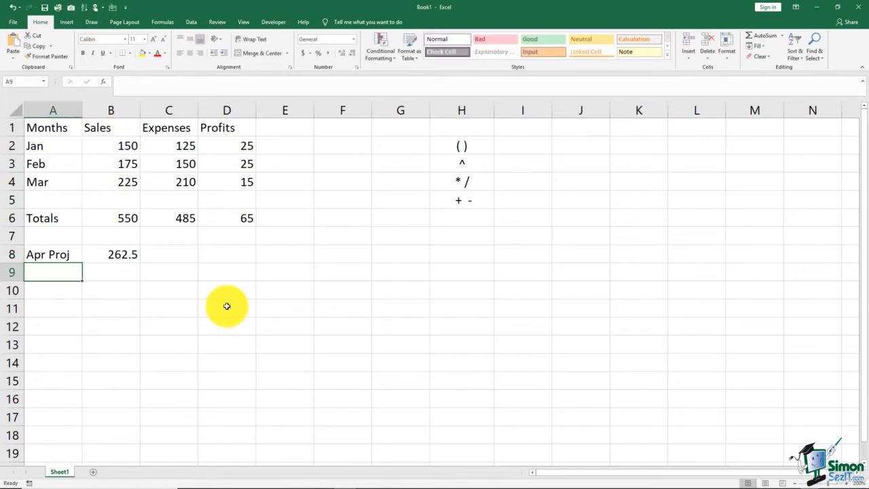
Add parentheses to the sales projection in B8 so the formula reads =(B2+B4)/2, and recheck its references
click(126, 252)
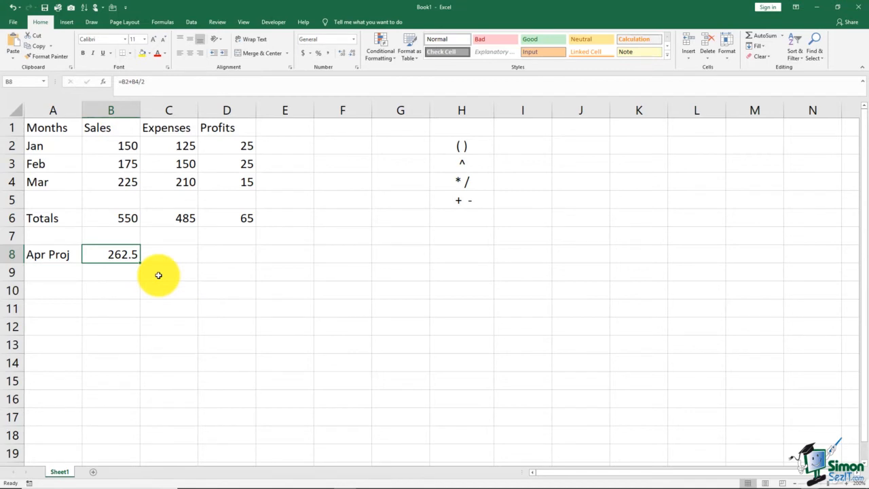
double_click(117, 253)
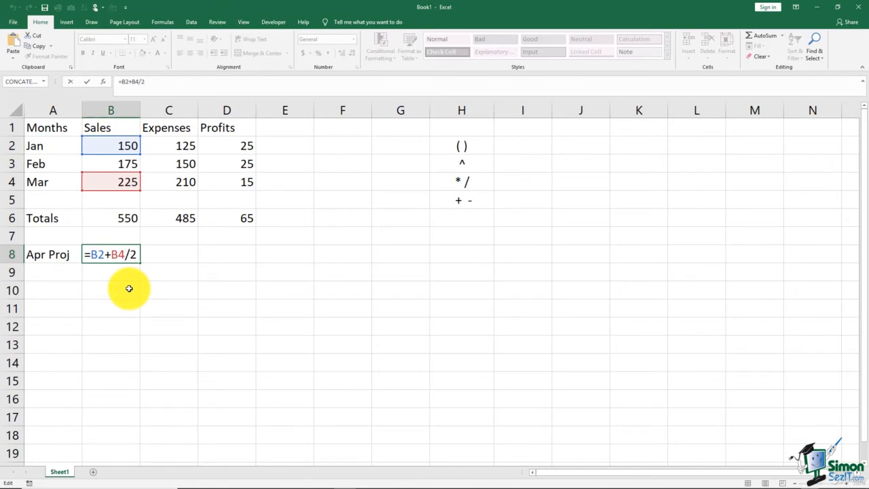
text())
click(89, 255)
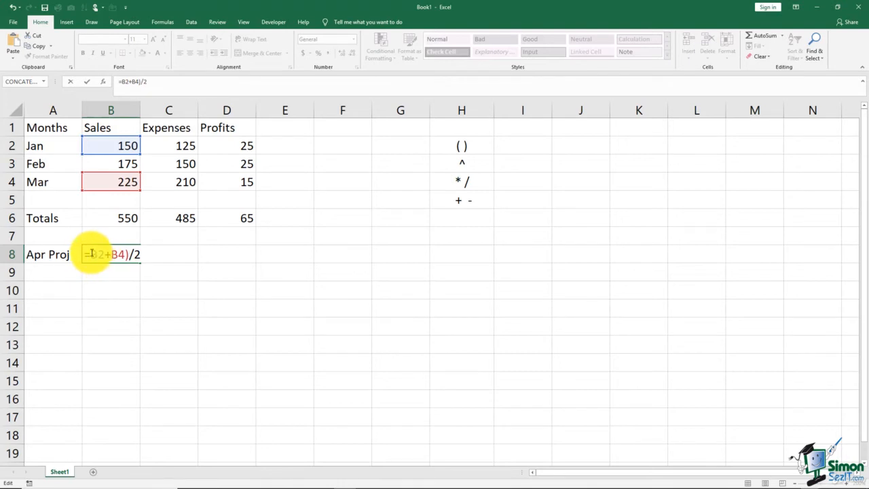
text(()
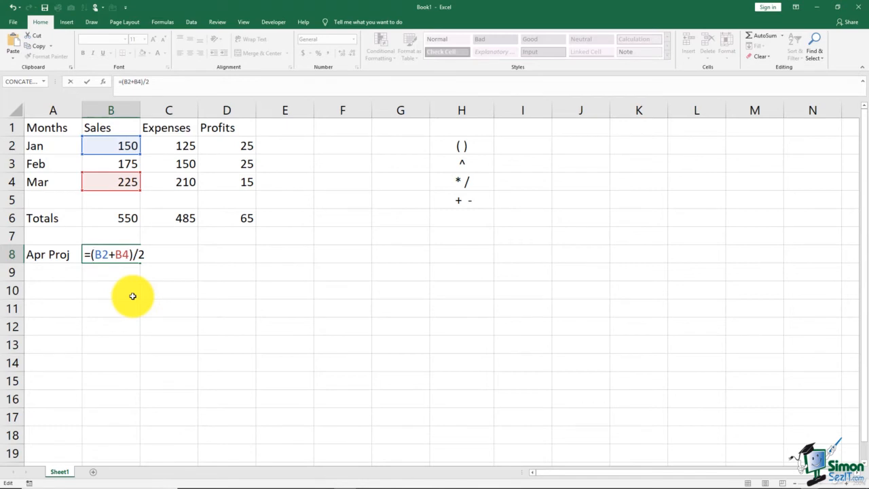
key(Return)
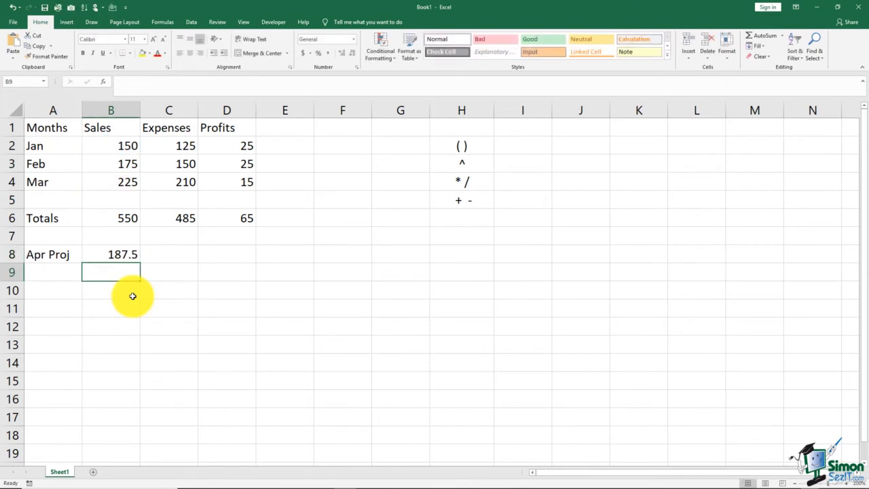
double_click(116, 252)
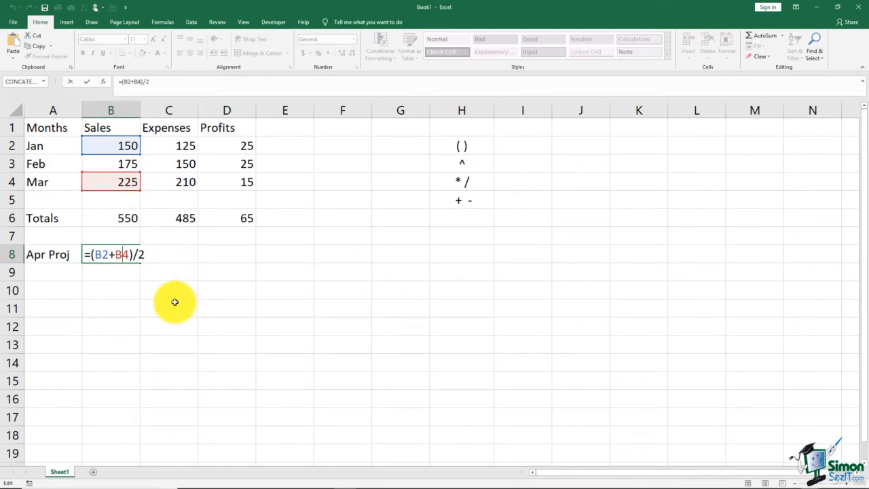
key(Return)
Enter the April expenses projection formula =(C2+C4)/2 in cell C8
click(171, 254)
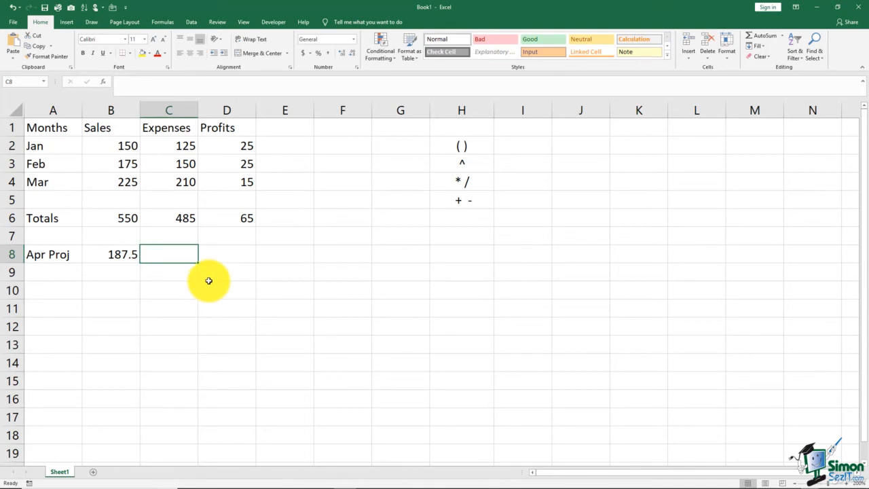
text(=)
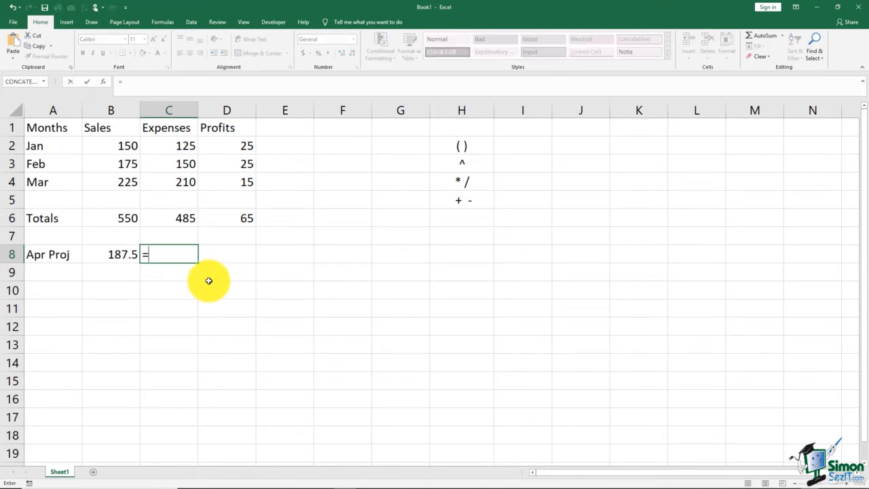
text(()
click(167, 147)
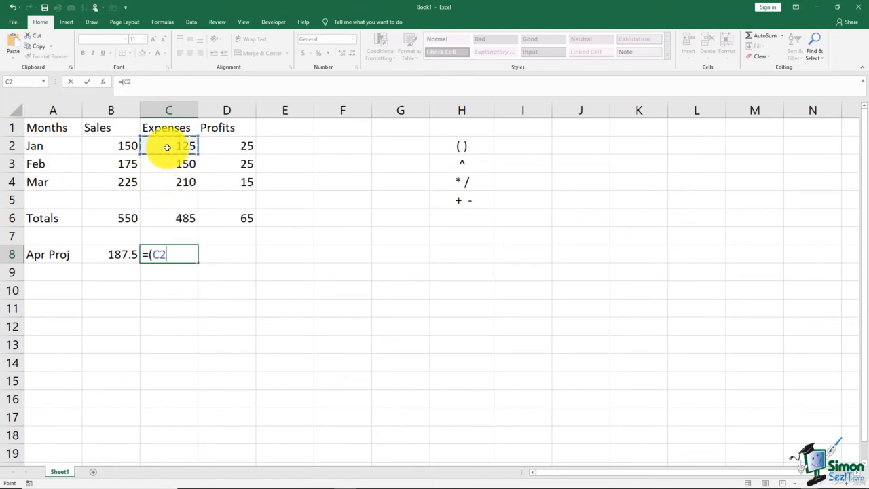
text(+)
click(176, 183)
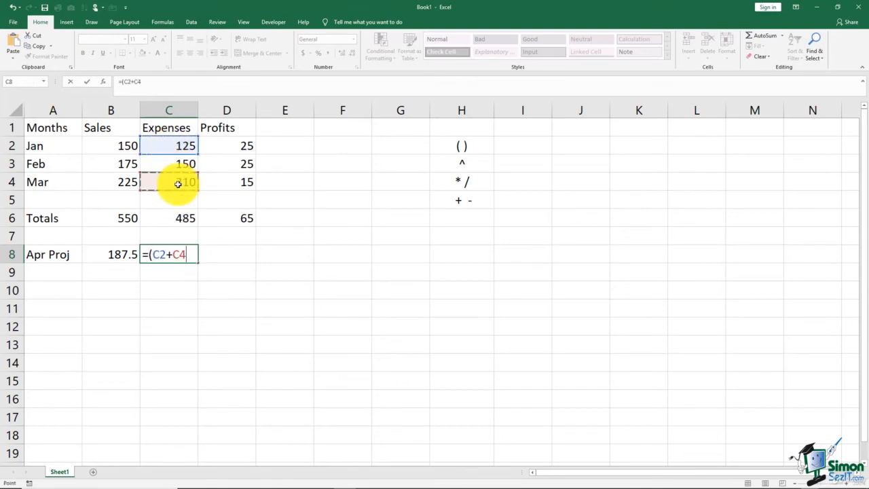
text()/2)
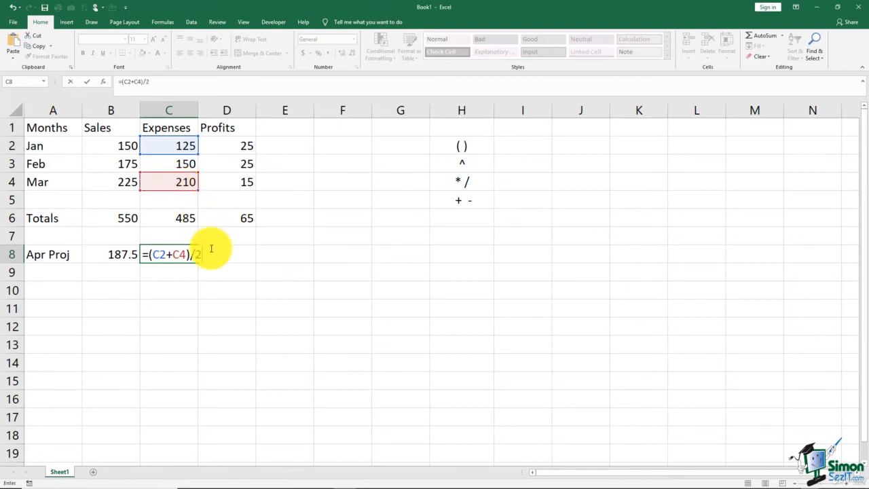
key(Return)
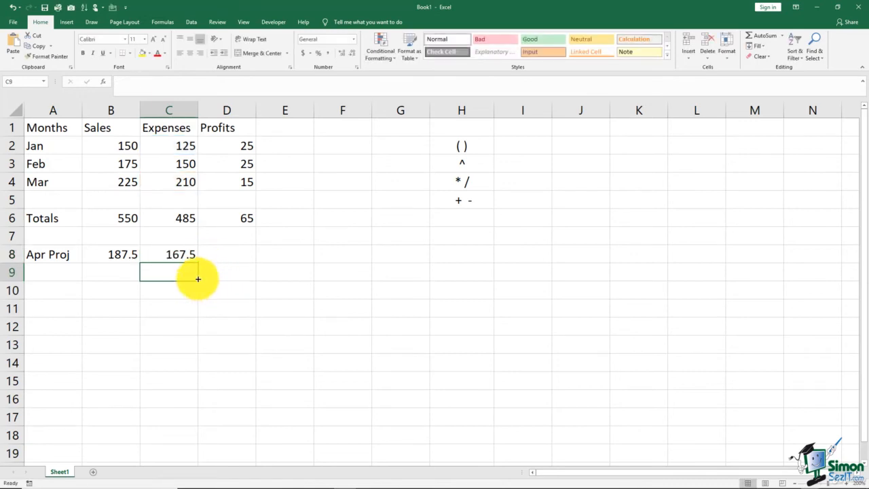
Fill the expenses projection formula from C8 across to the Profits column in D8
click(188, 253)
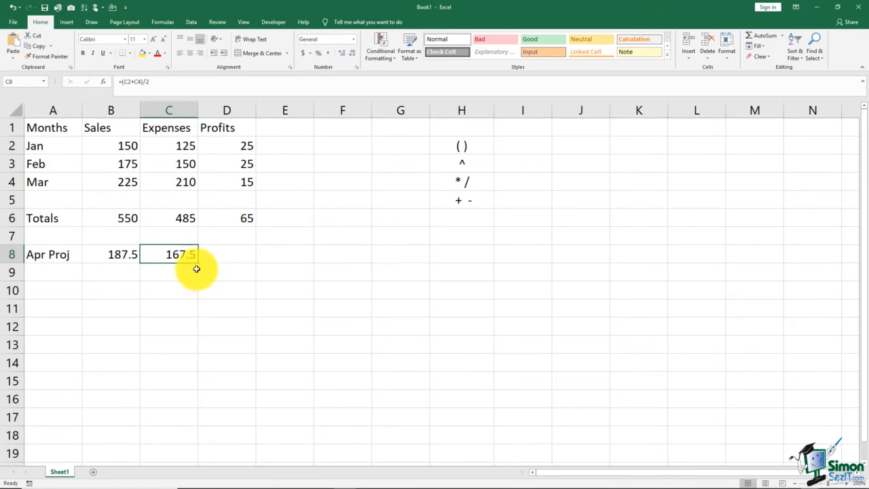
drag(199, 262, 240, 263)
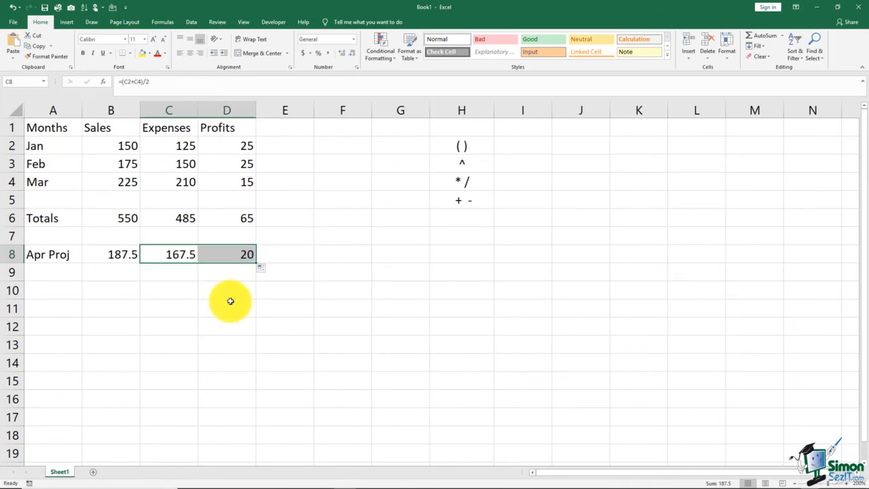
click(228, 297)
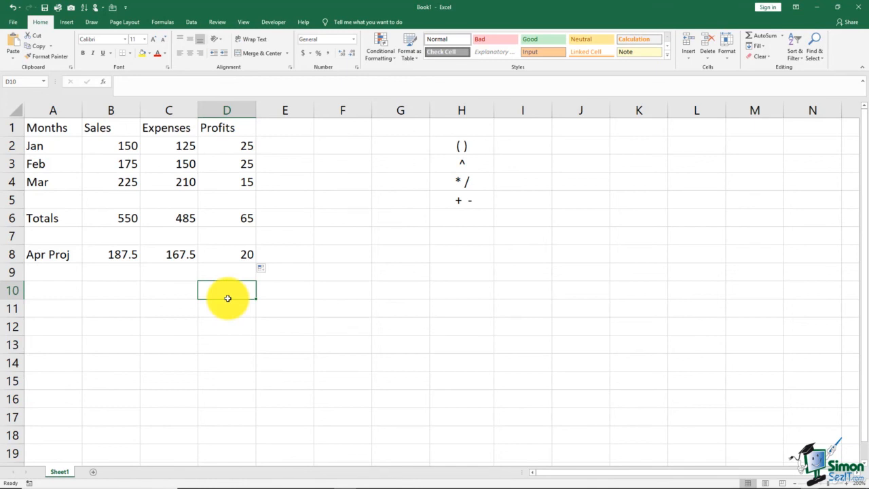
Enter a nested parentheses example in H8, with spaces between the inner pair: "(( ))"
double_click(469, 256)
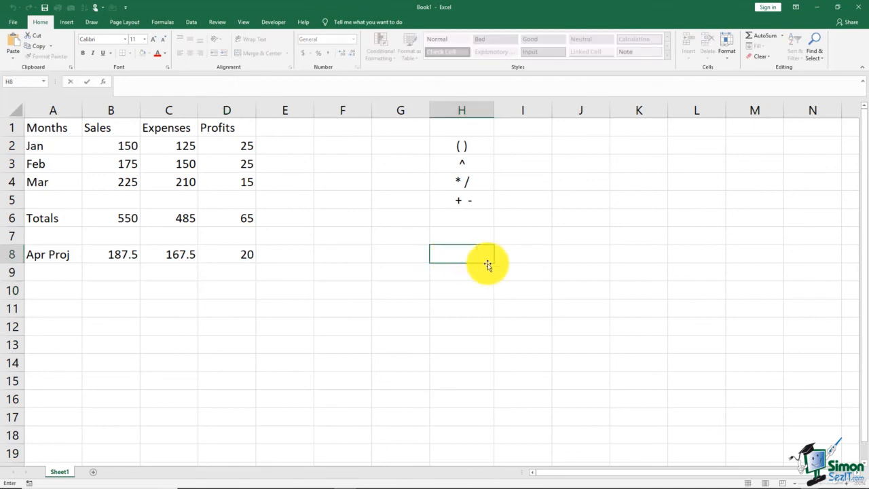
text((()))
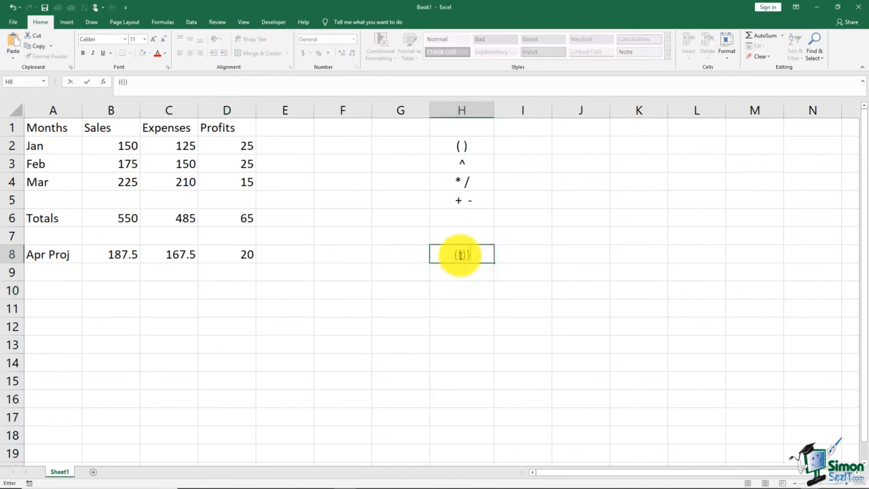
click(461, 255)
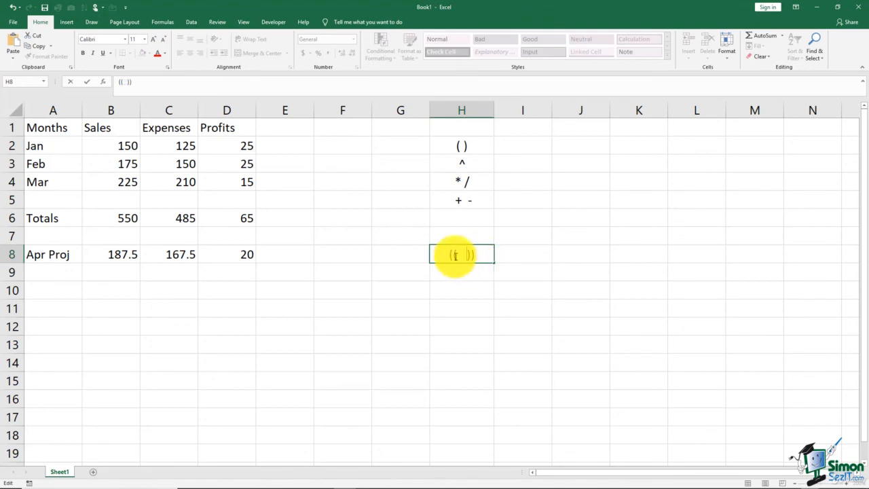